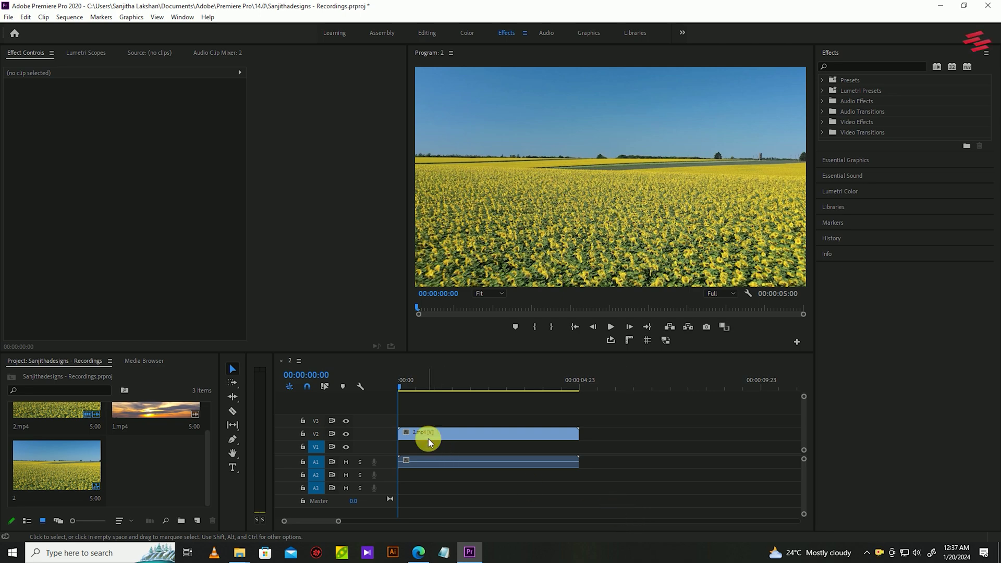
Select the sunflower clip 2.mp4 and preview it, returning to the first frame.
{"action": "left_click", "coordinate": [426, 435]}
{"action": "key", "text": "space"}
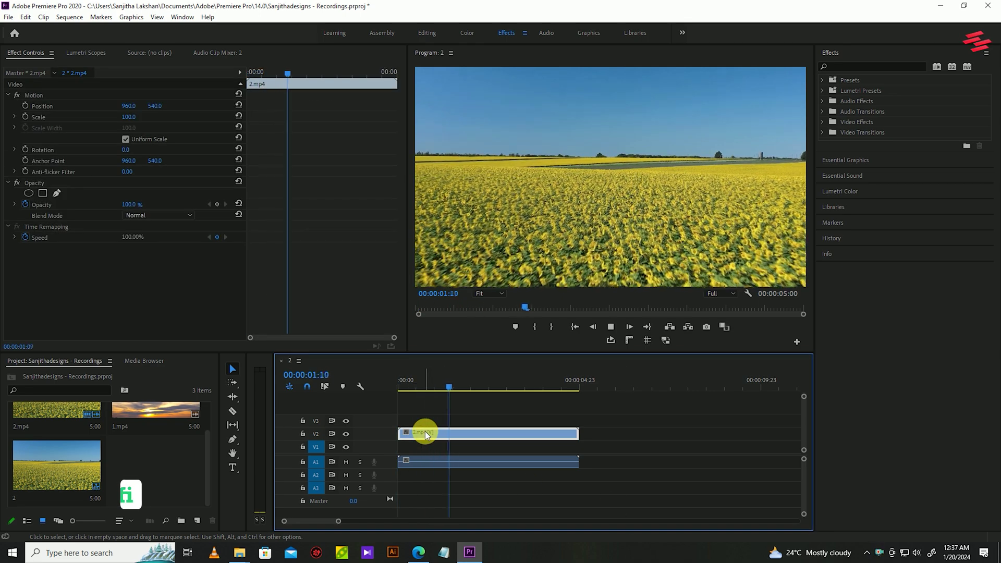
{"action": "left_click_drag", "start_coordinate": [446, 382], "coordinate": [375, 383]}
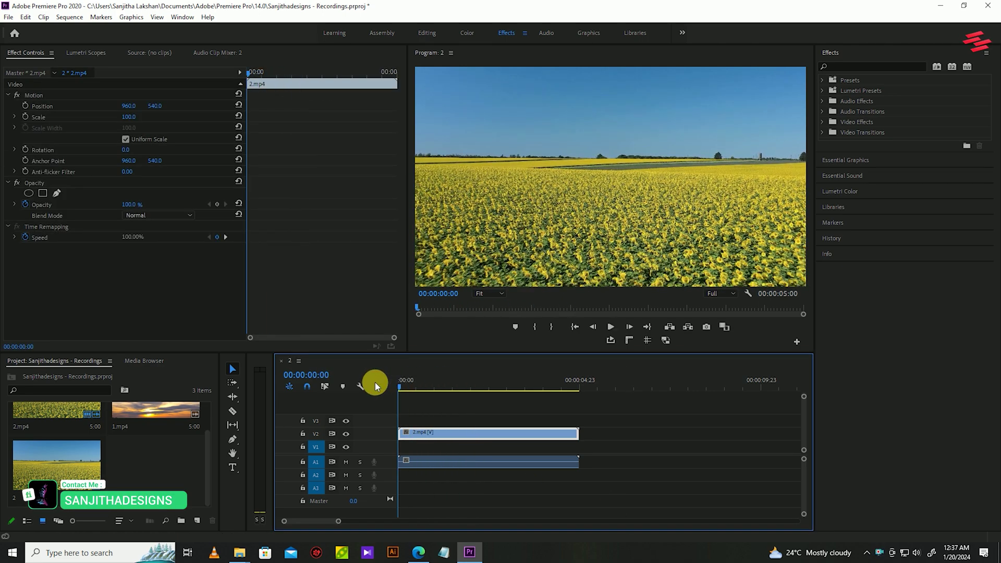
Find Color Key in the Effects panel and apply it to the sunflower clip.
{"action": "left_click", "coordinate": [864, 66]}
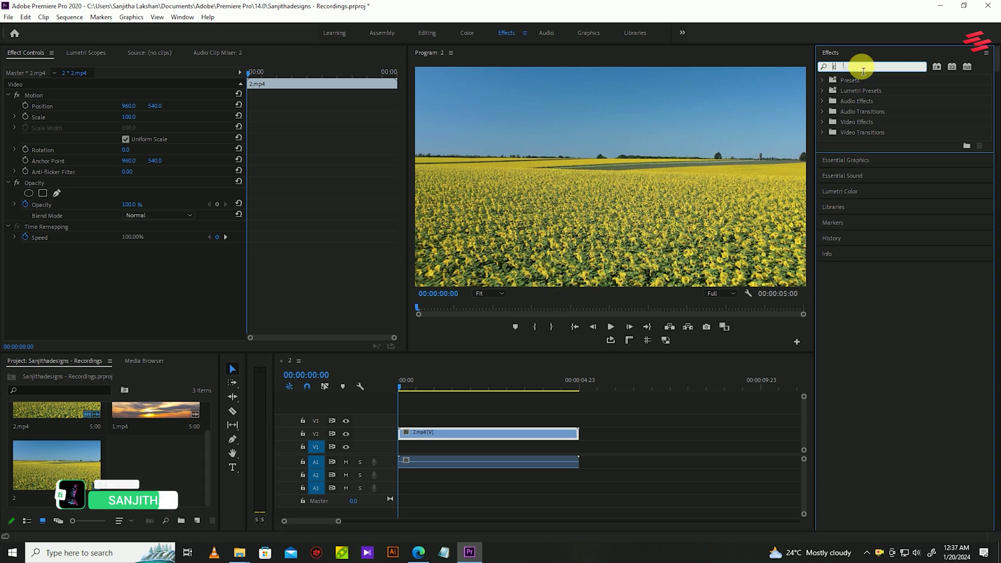
{"action": "type", "text": "color"}
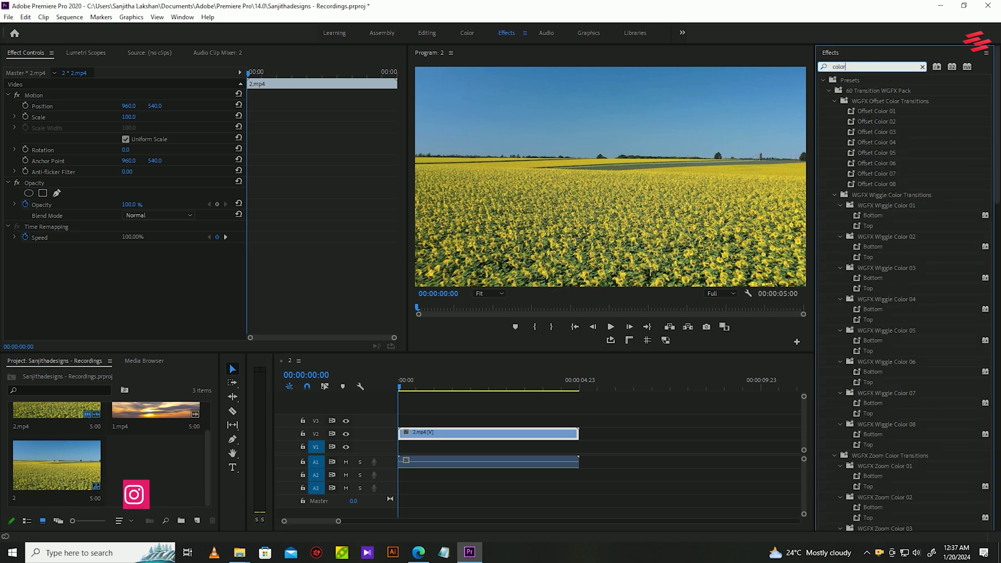
{"action": "type", "text": " key"}
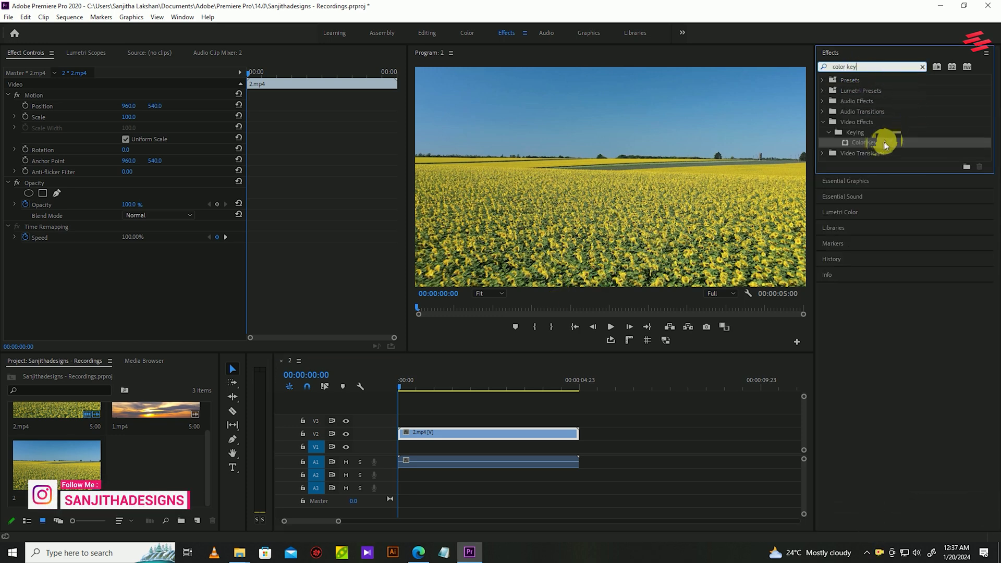
{"action": "left_click_drag", "start_coordinate": [885, 144], "coordinate": [489, 434]}
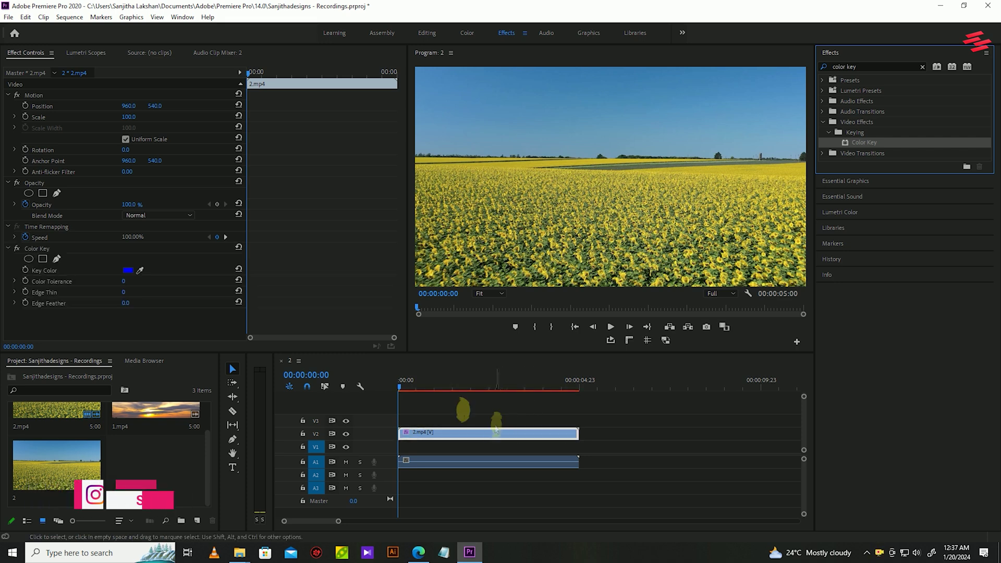
{"action": "left_click", "coordinate": [141, 270]}
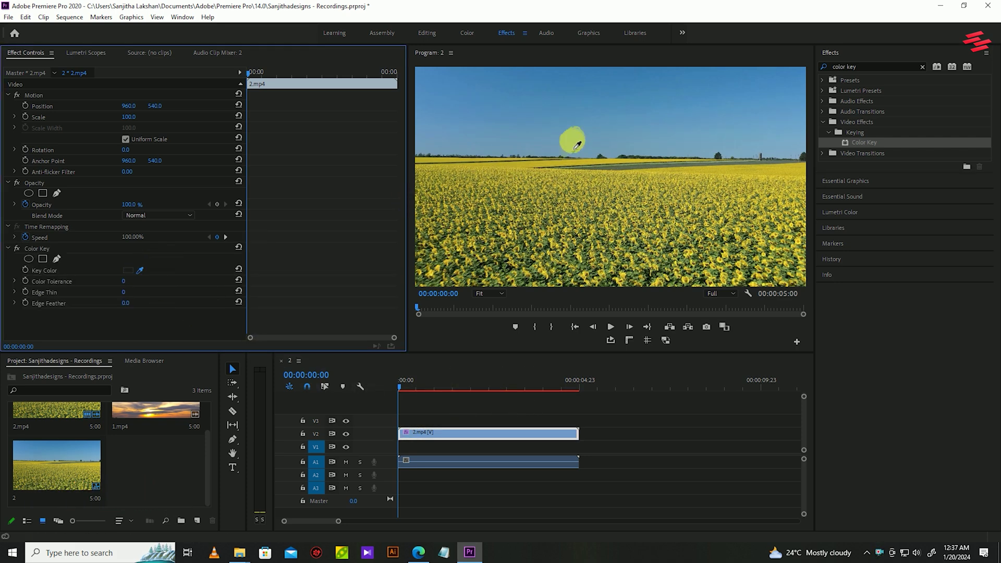
Sample the blue sky as key colour, enable Transparency Grid, and begin raising tolerance.
{"action": "left_click", "coordinate": [619, 113]}
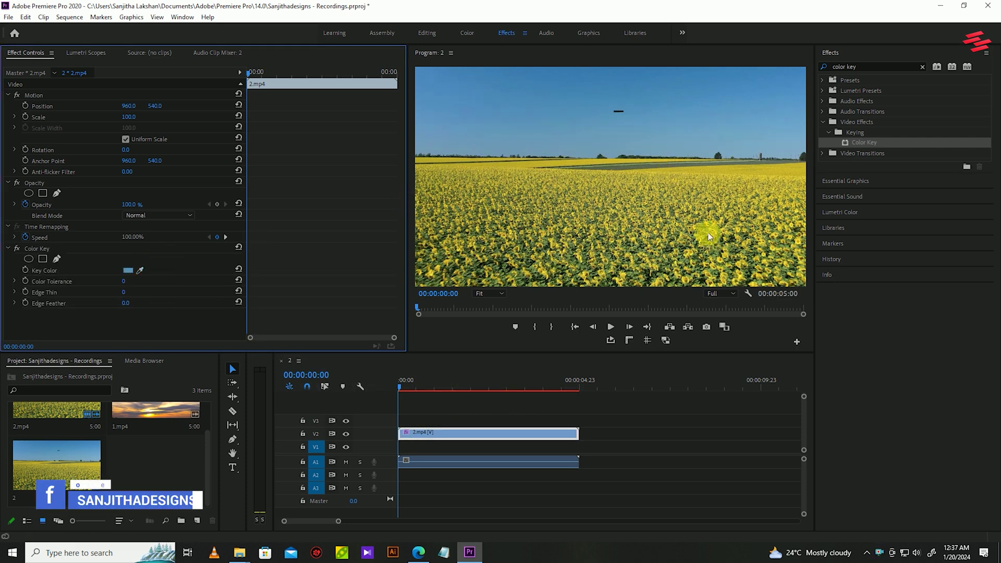
{"action": "left_click", "coordinate": [750, 296]}
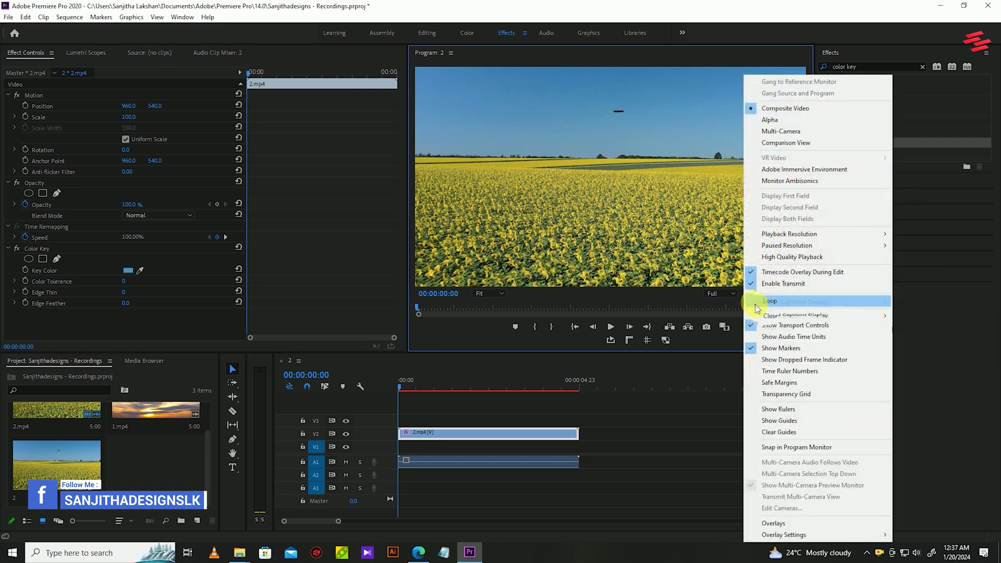
{"action": "left_click", "coordinate": [786, 394]}
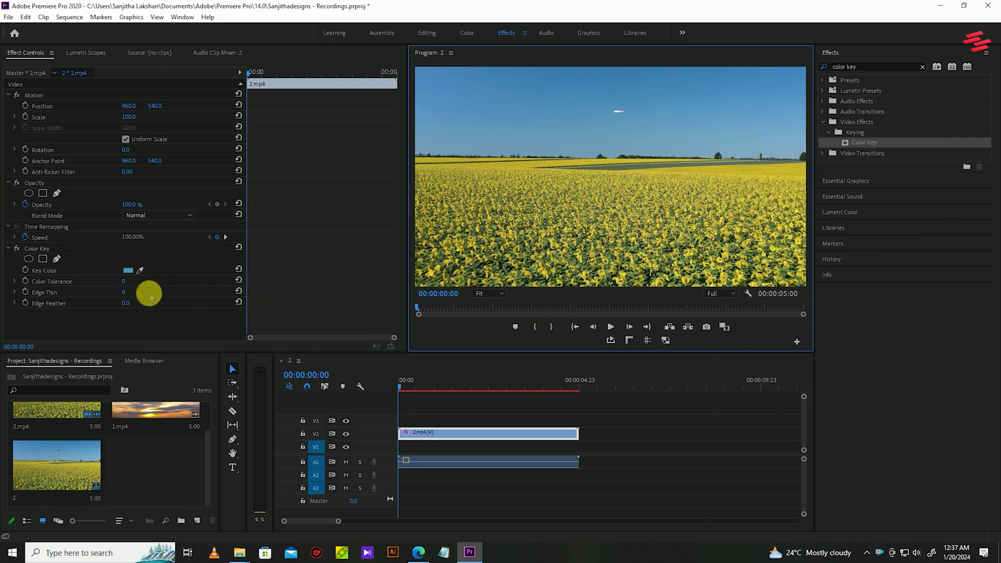
{"action": "left_click_drag", "start_coordinate": [126, 281], "coordinate": [156, 282]}
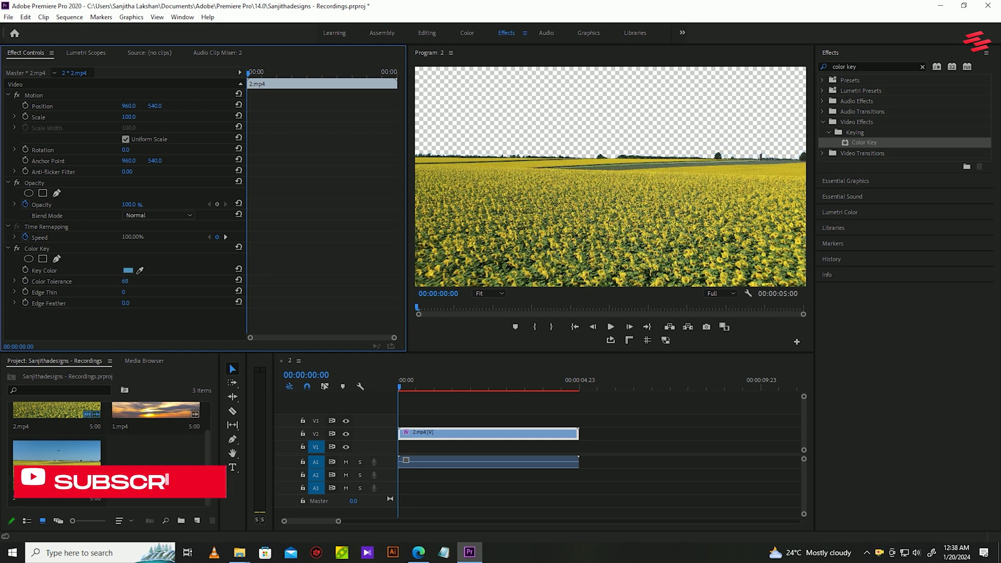
Raise Edge Feather to 3.0 and place the sunset clip 1.mp4 on the track below.
{"action": "left_click_drag", "start_coordinate": [125, 304], "coordinate": [133, 303]}
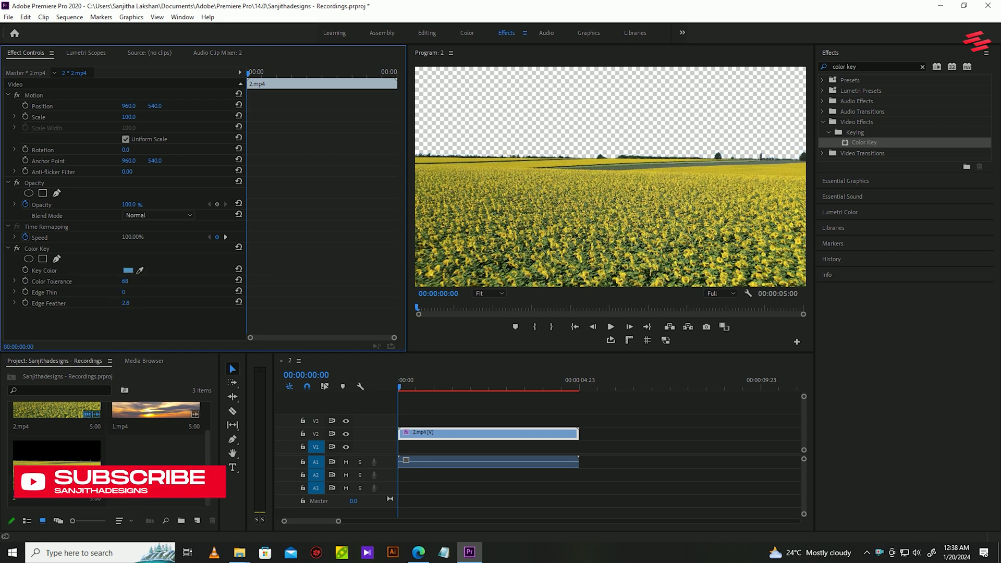
{"action": "left_click_drag", "start_coordinate": [129, 304], "coordinate": [140, 304]}
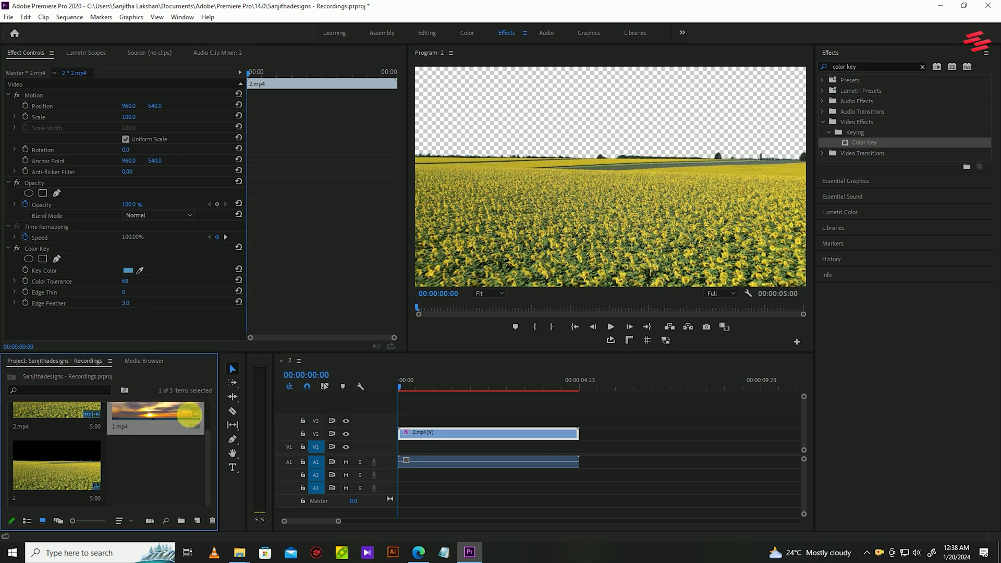
{"action": "left_click_drag", "start_coordinate": [156, 416], "coordinate": [407, 446]}
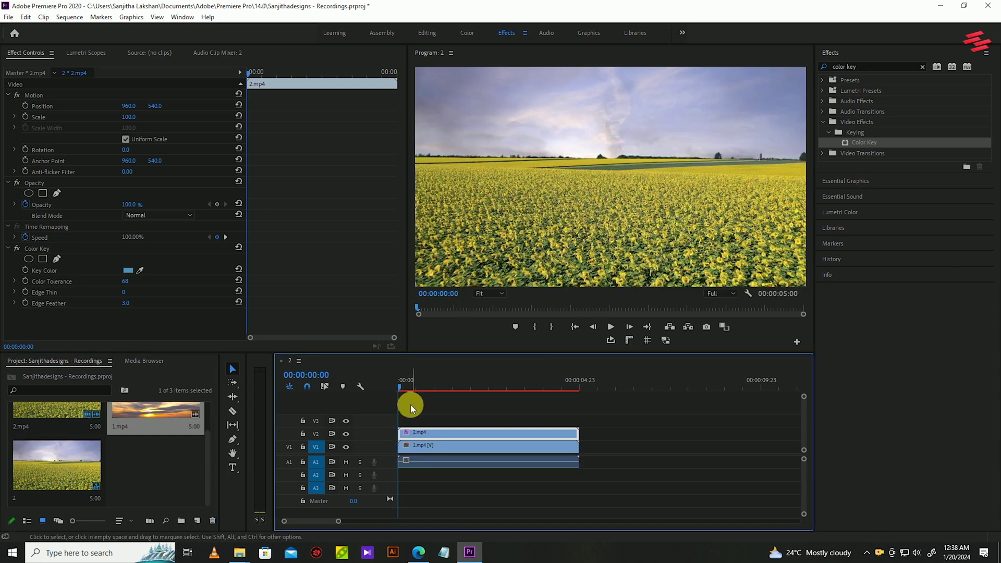
Shift the sunset clip's Position Y to about 123 to fill the keyed-out sky.
{"action": "left_click", "coordinate": [420, 446]}
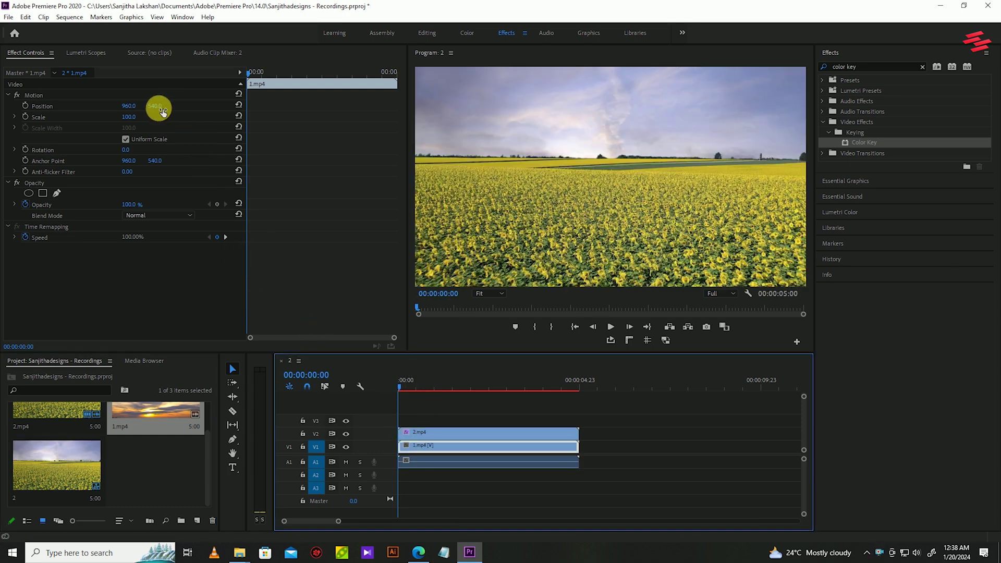
{"action": "left_click_drag", "start_coordinate": [159, 107], "coordinate": [94, 107]}
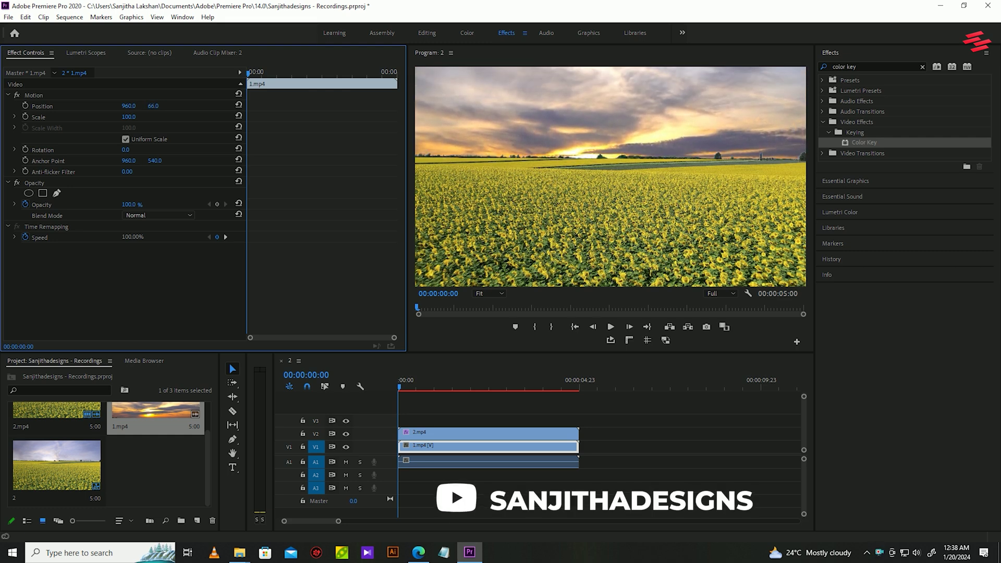
{"action": "left_click_drag", "start_coordinate": [154, 105], "coordinate": [164, 106]}
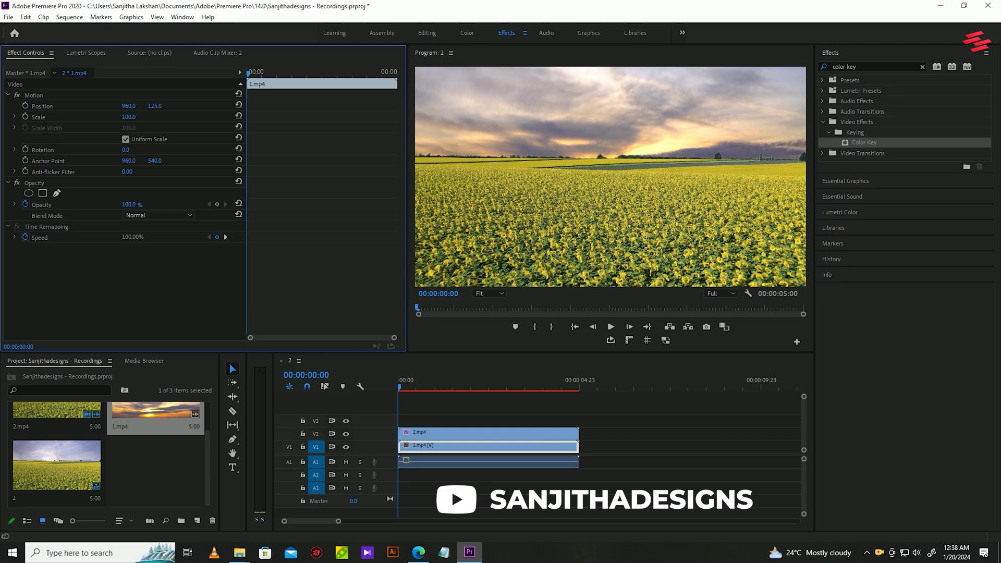
{"action": "key", "text": "space"}
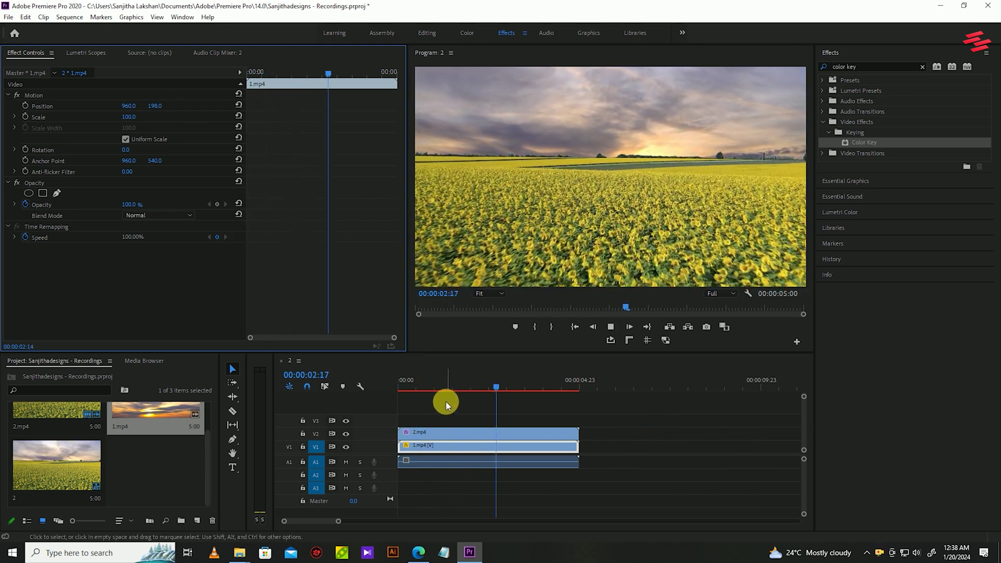
{"action": "key", "text": "space"}
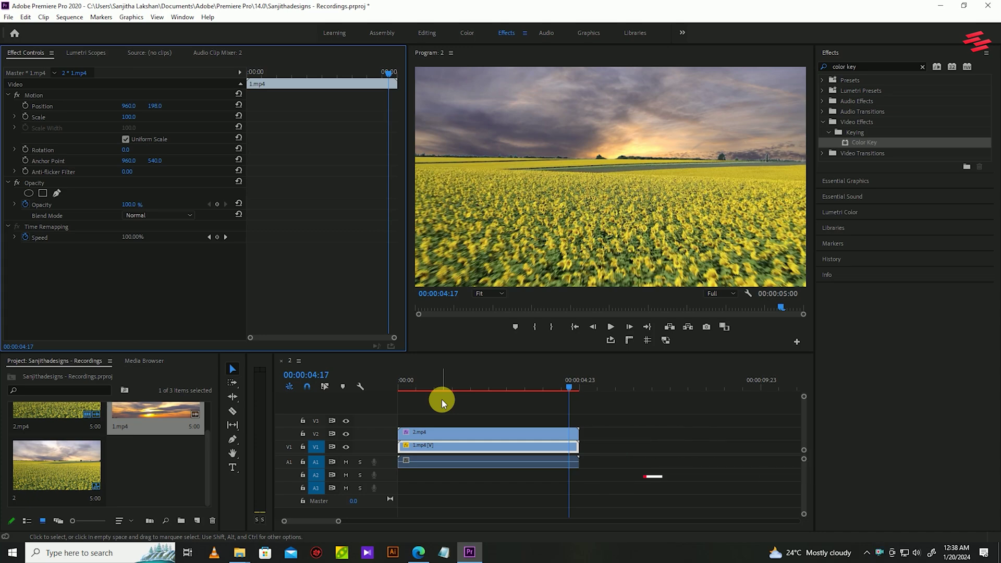